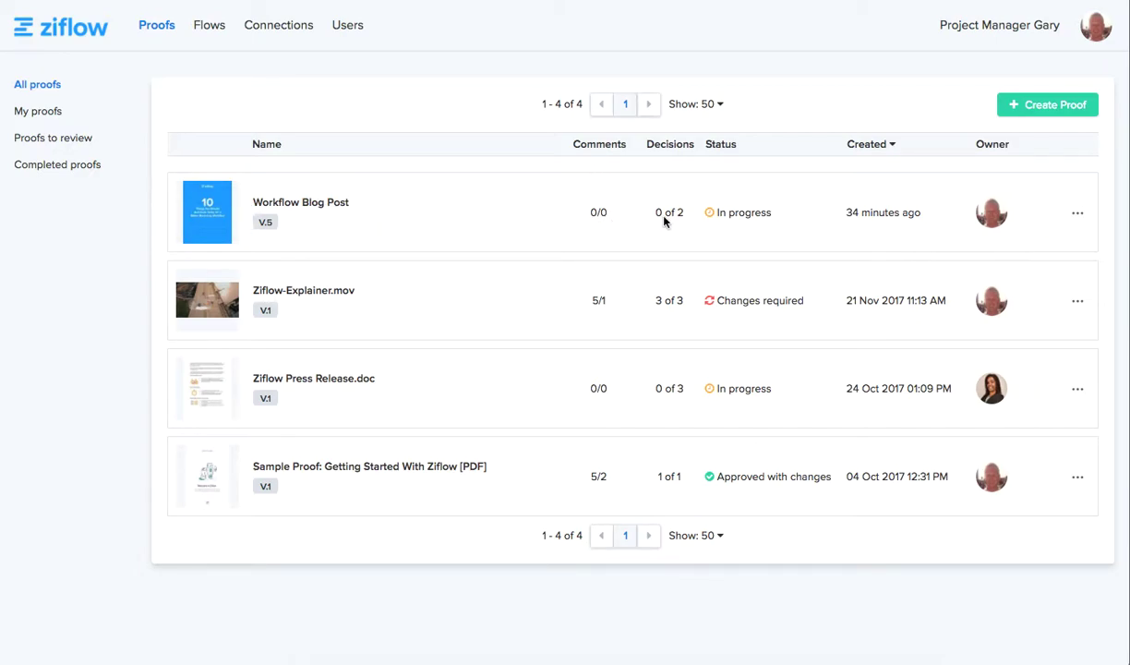
- Check each reviewer's progress in the Workflow Blog Post proof details and open the Stage 1 reviewer settings
click(1033, 214)
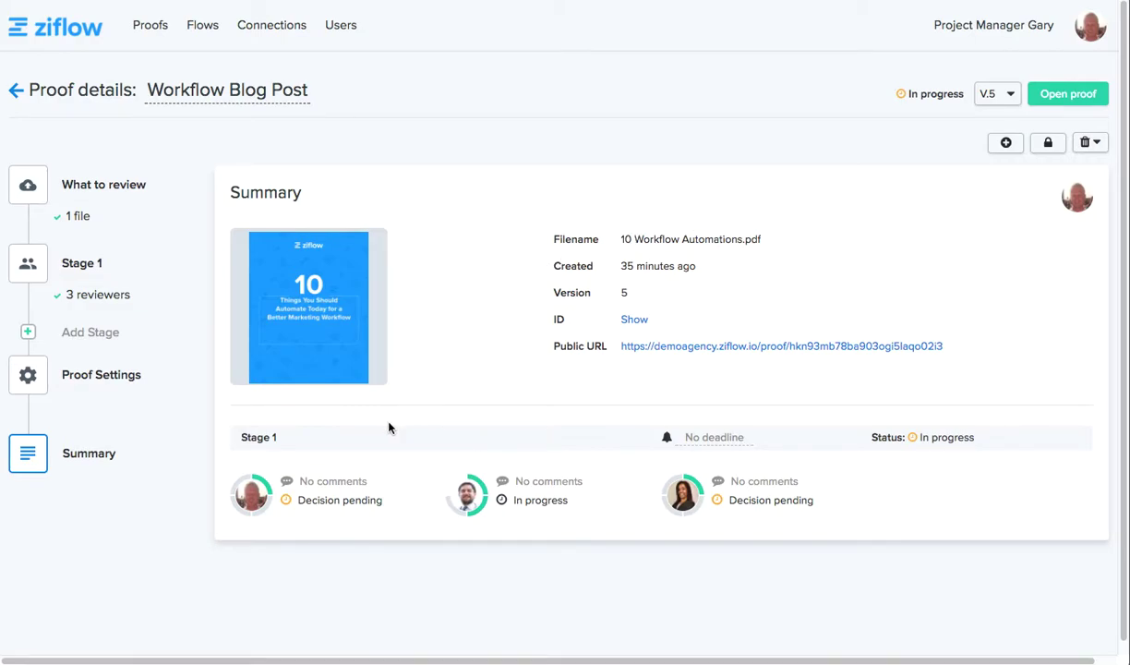
mouse_move(235, 506)
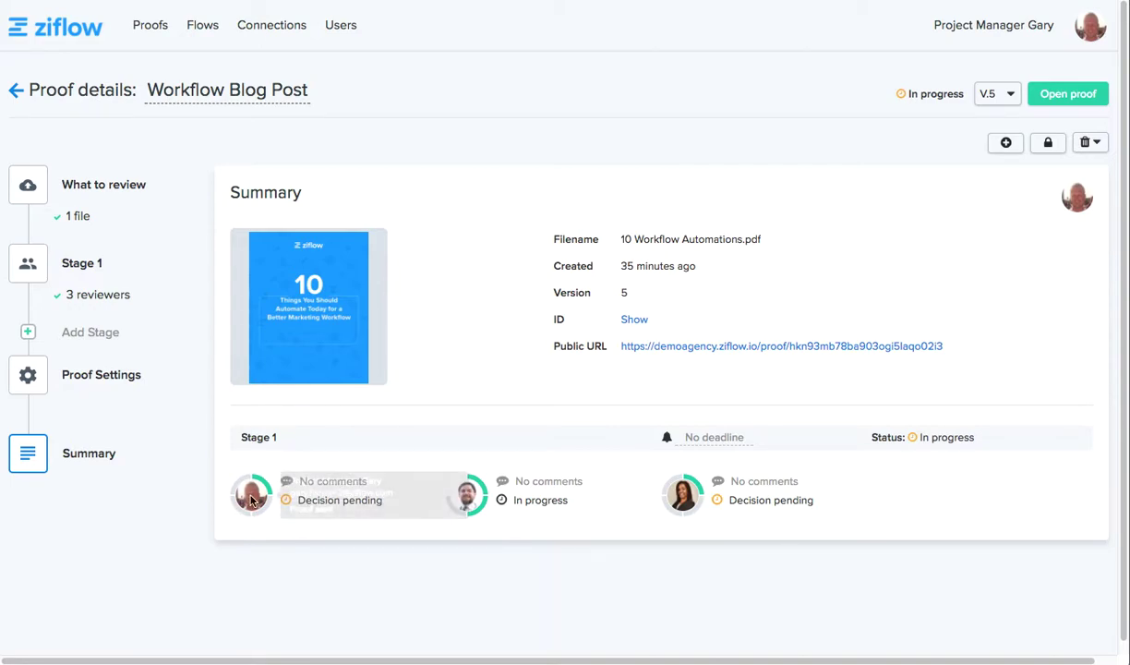
mouse_move(467, 507)
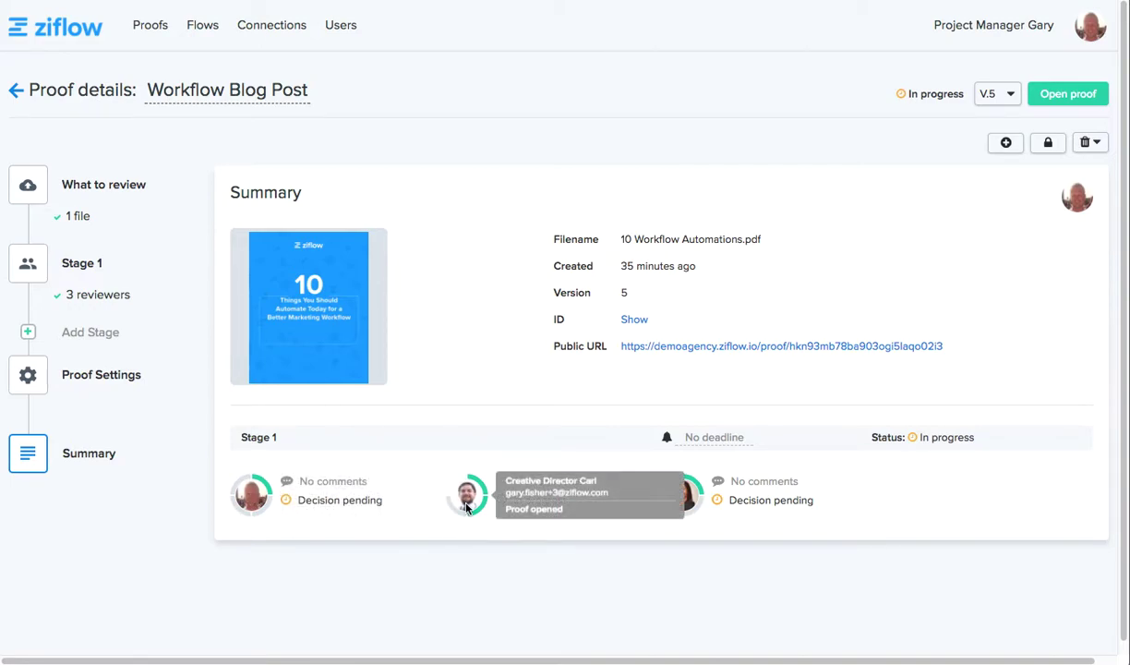
mouse_move(693, 496)
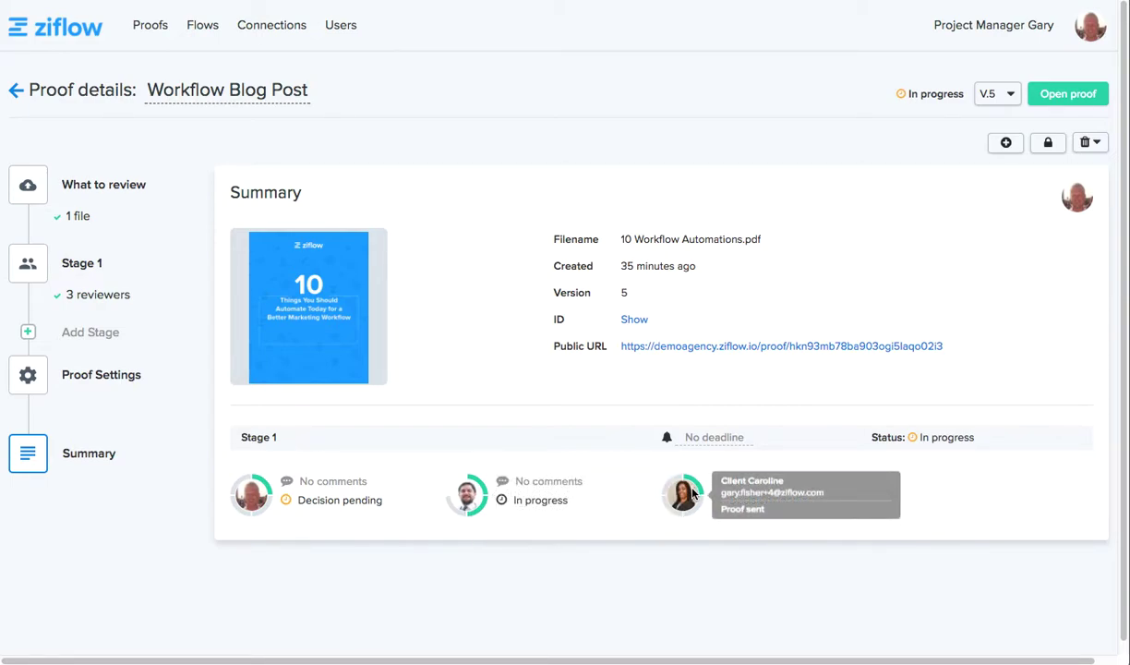
click(45, 277)
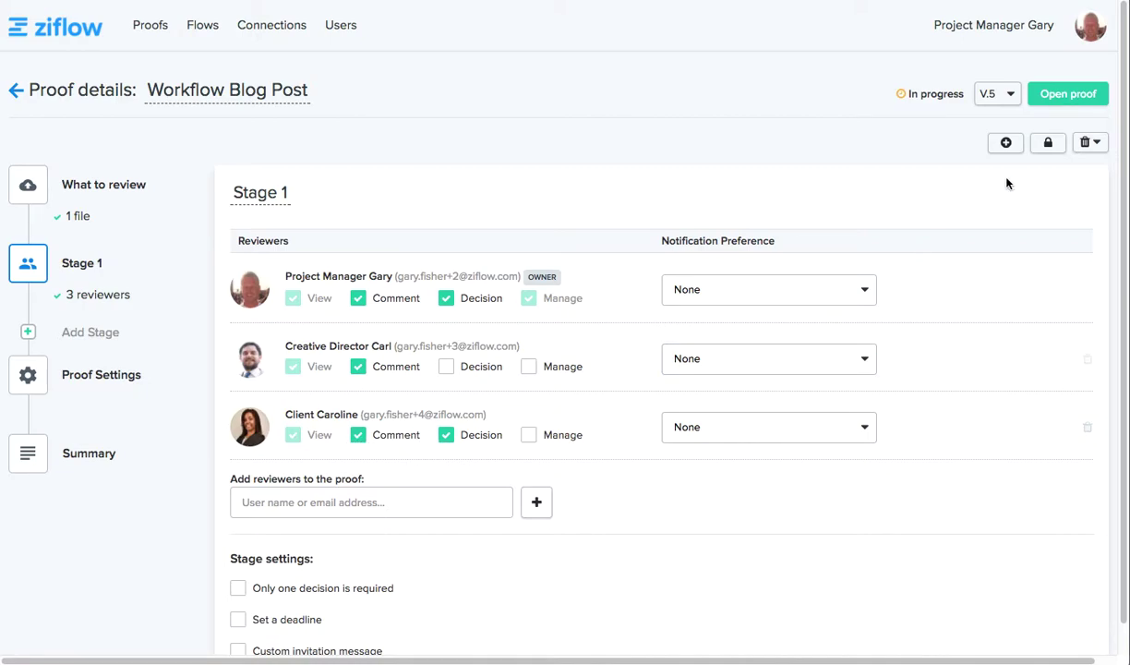
- Sign out of the project manager account and open the Workflow Blog Post proof from the creative director's review e-mail
click(1085, 41)
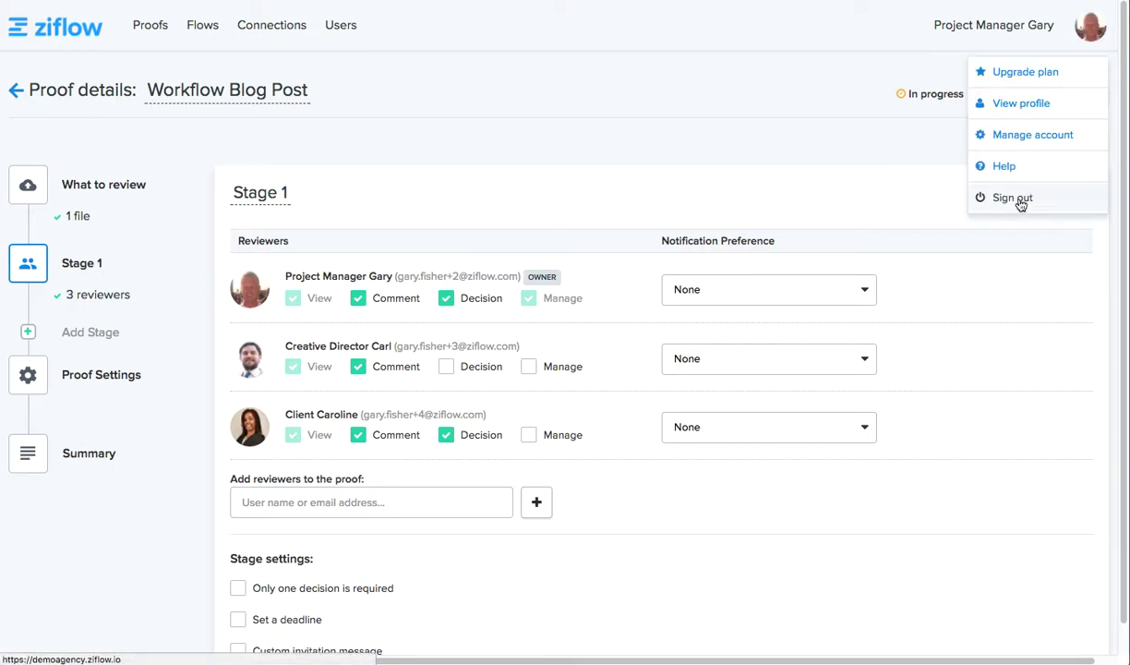
click(1021, 200)
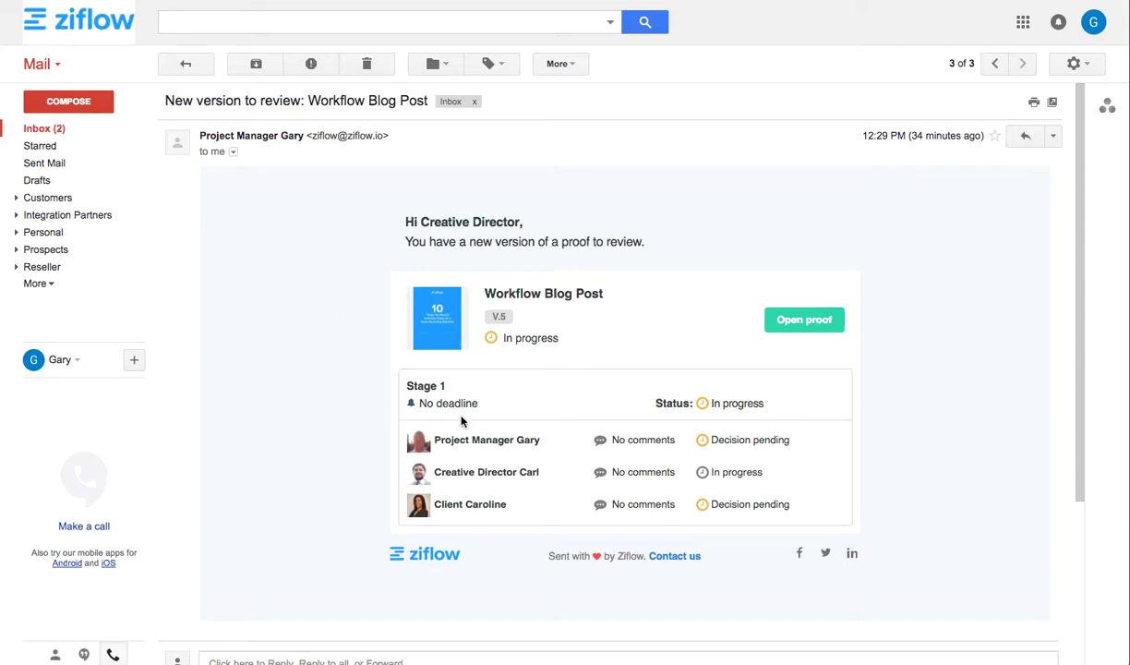
click(801, 324)
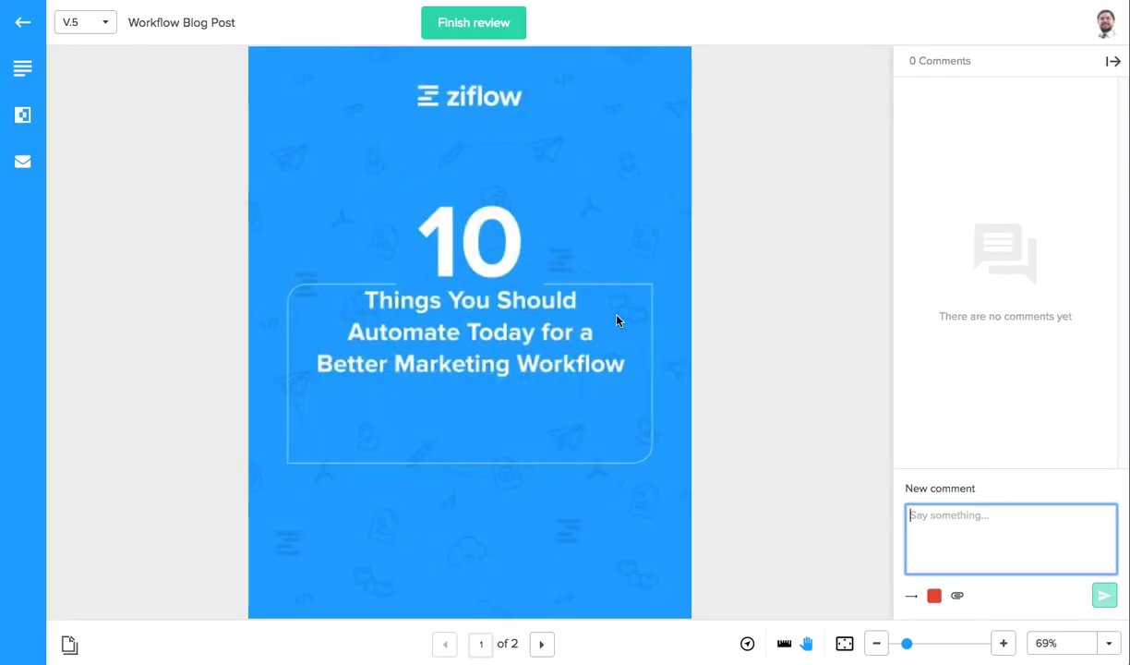
- Mark up the cover's number 10 with a red rectangle around it and an arrow pointing up above it
click(912, 596)
click(913, 570)
drag(406, 189, 530, 282)
click(911, 597)
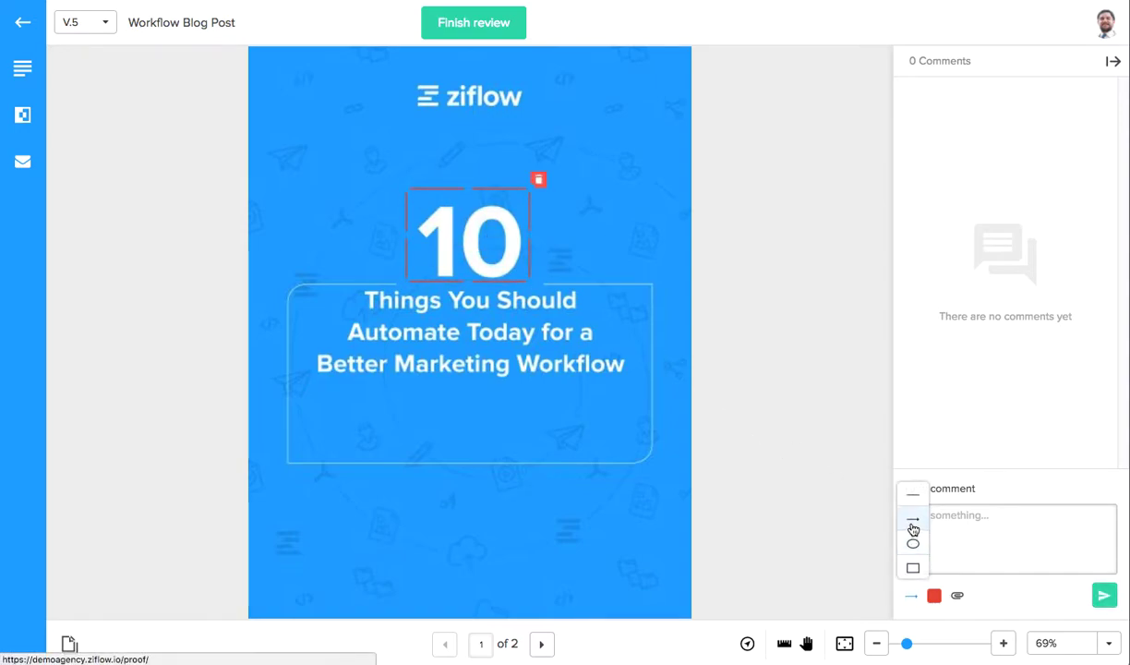
click(913, 522)
drag(469, 179, 470, 132)
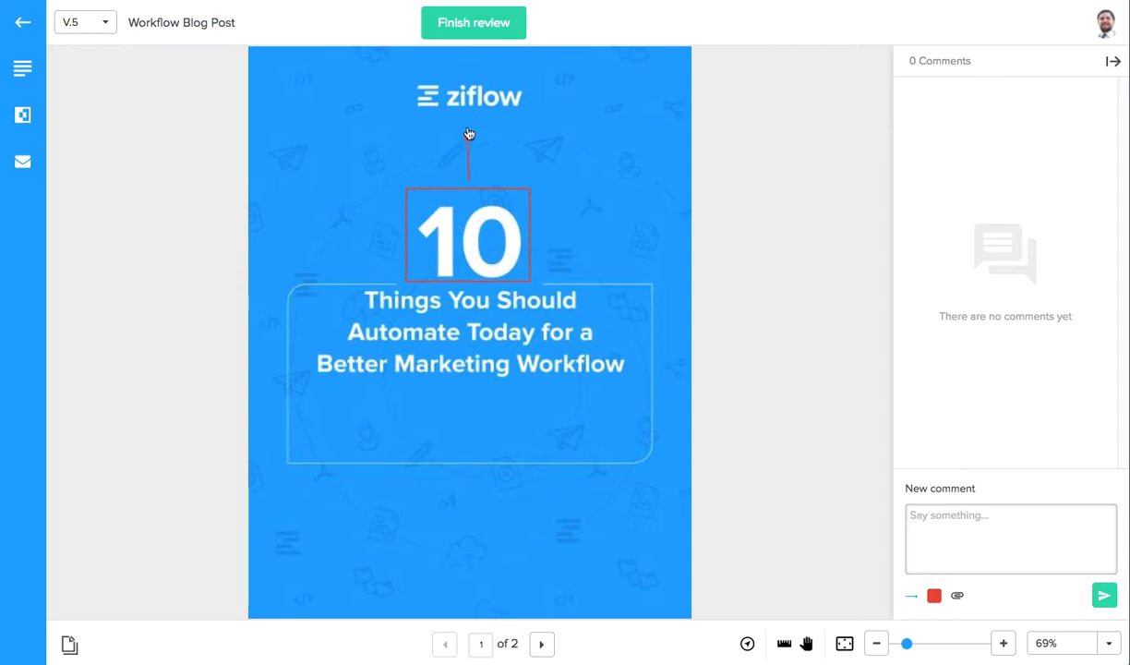
- Post the comment "Please move the 10 up 5cm" with the rectangle and arrow markup
click(984, 539)
text(Please move the 10 up 5cm)
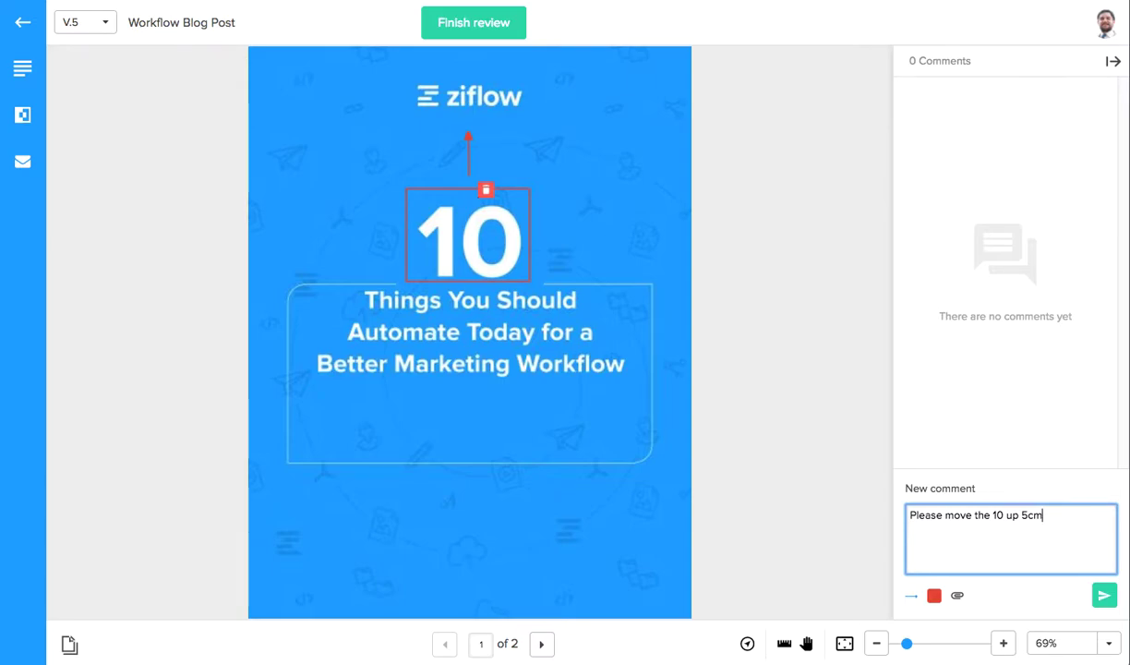
click(1103, 599)
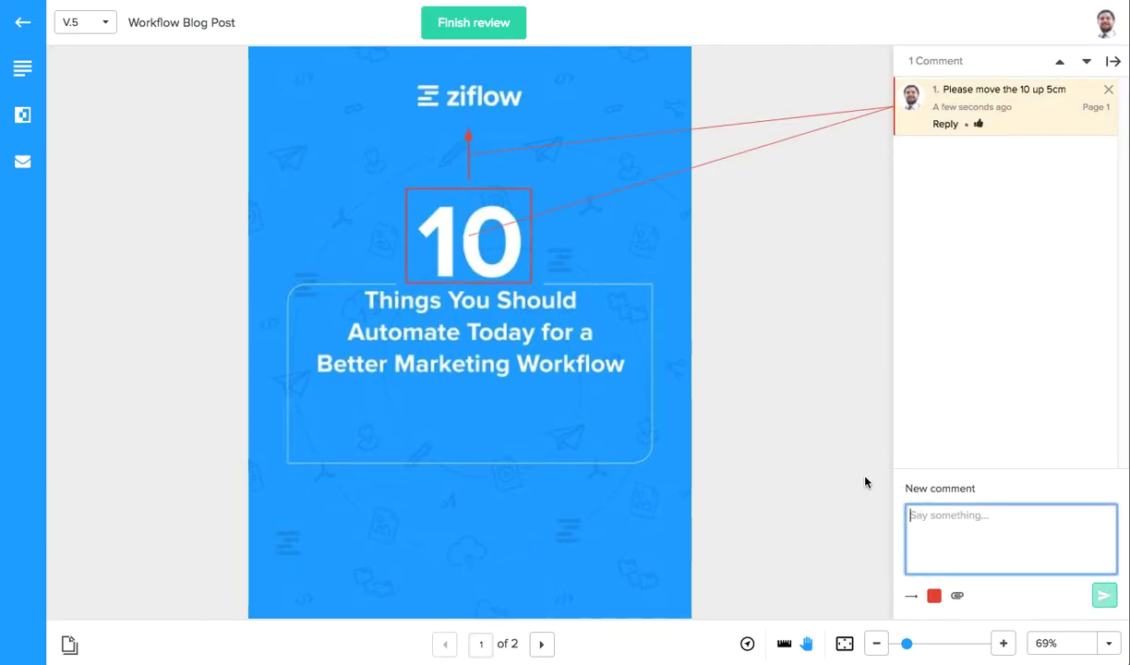
- Mark the creative director's review as complete and reset it to Pending
click(479, 33)
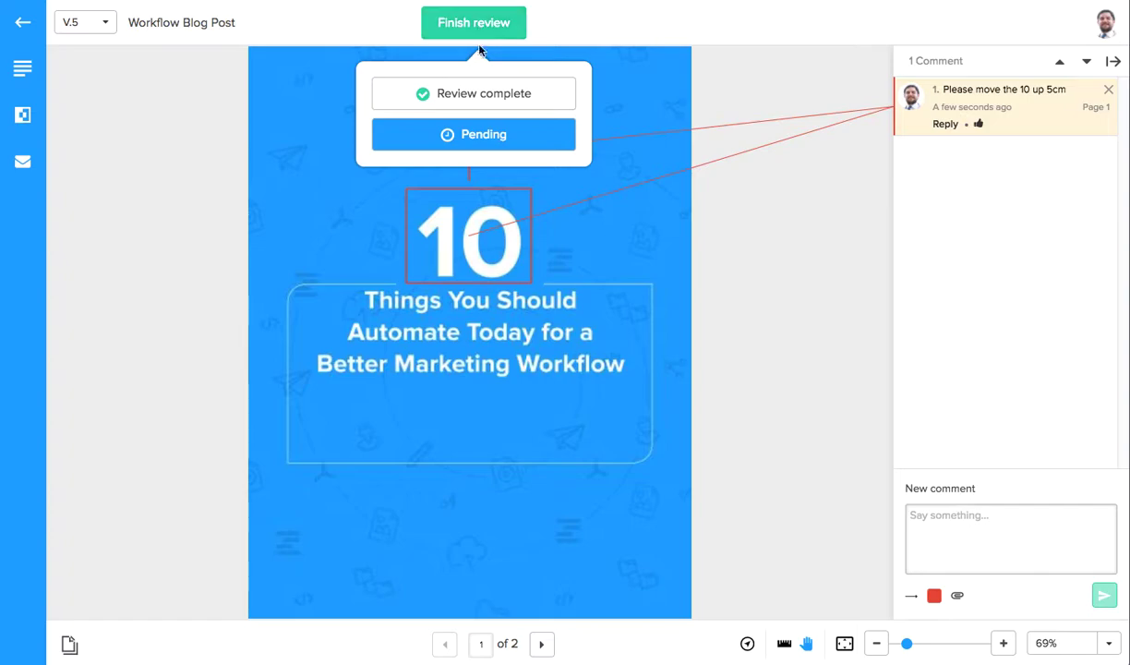
click(470, 96)
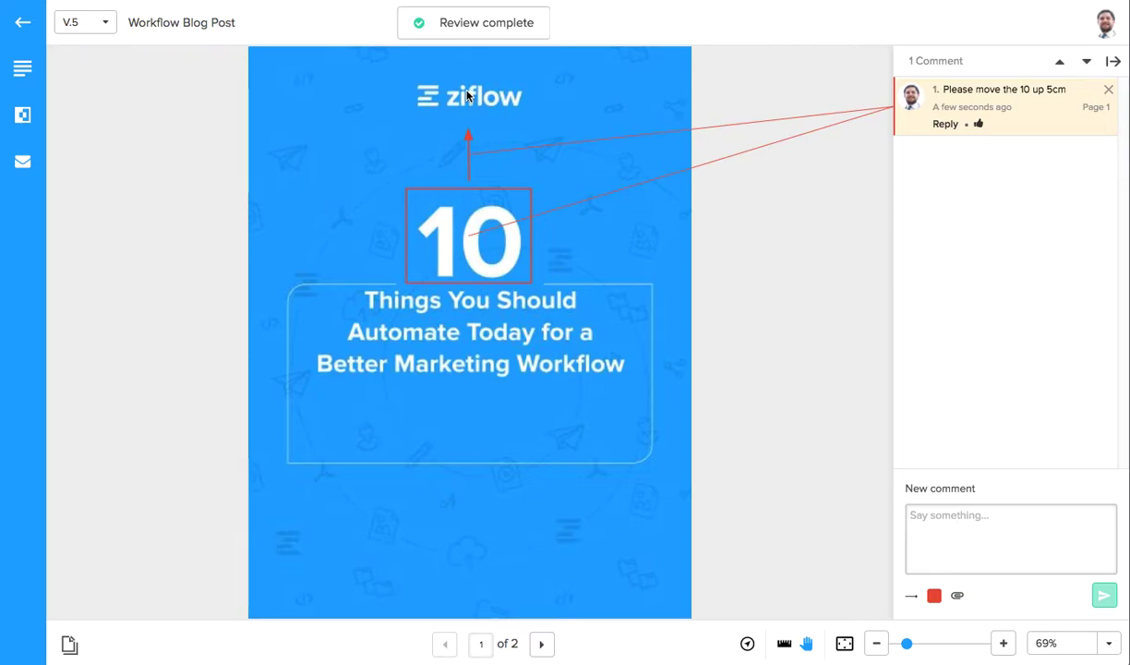
click(508, 23)
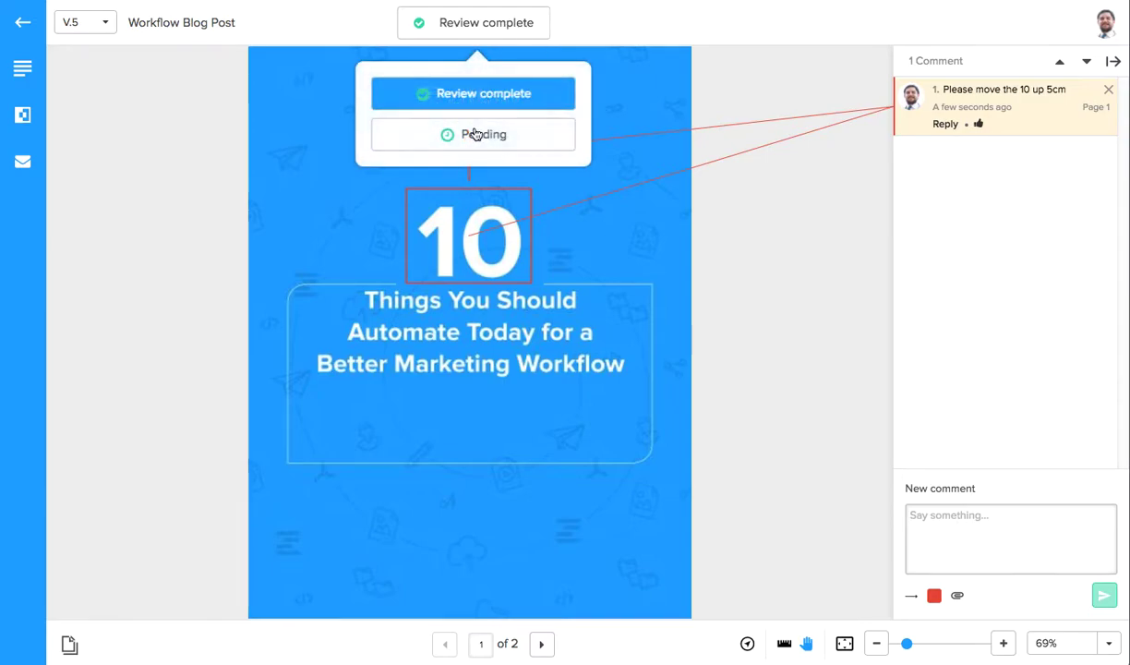
click(474, 135)
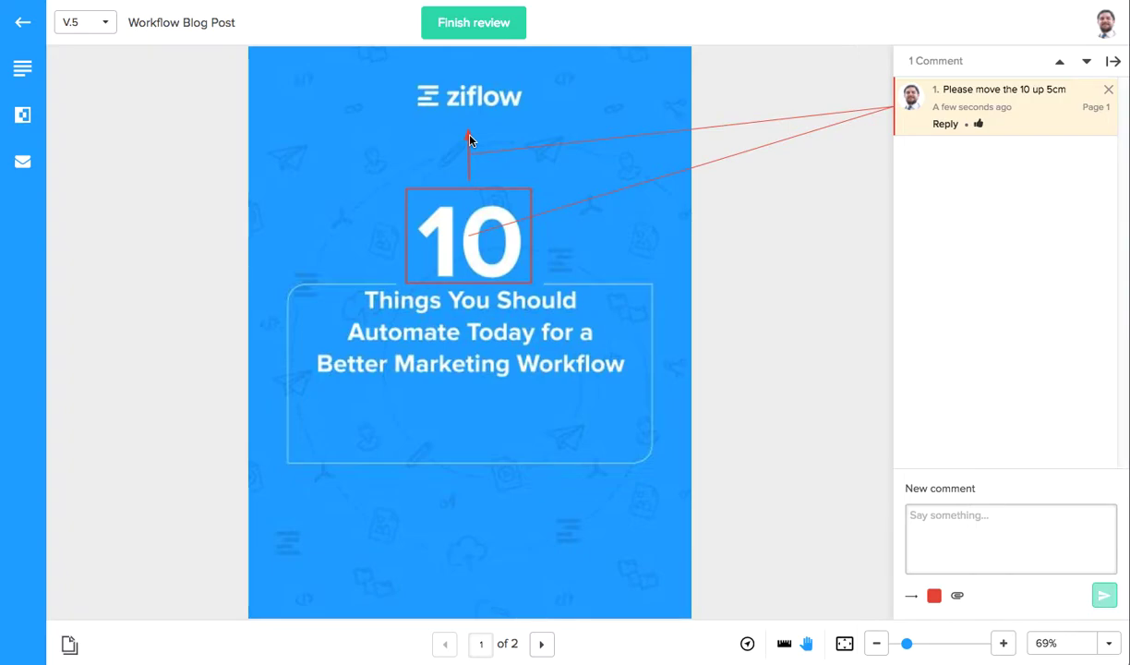
- Set the creative director's review to Review complete and leave the proof
click(473, 27)
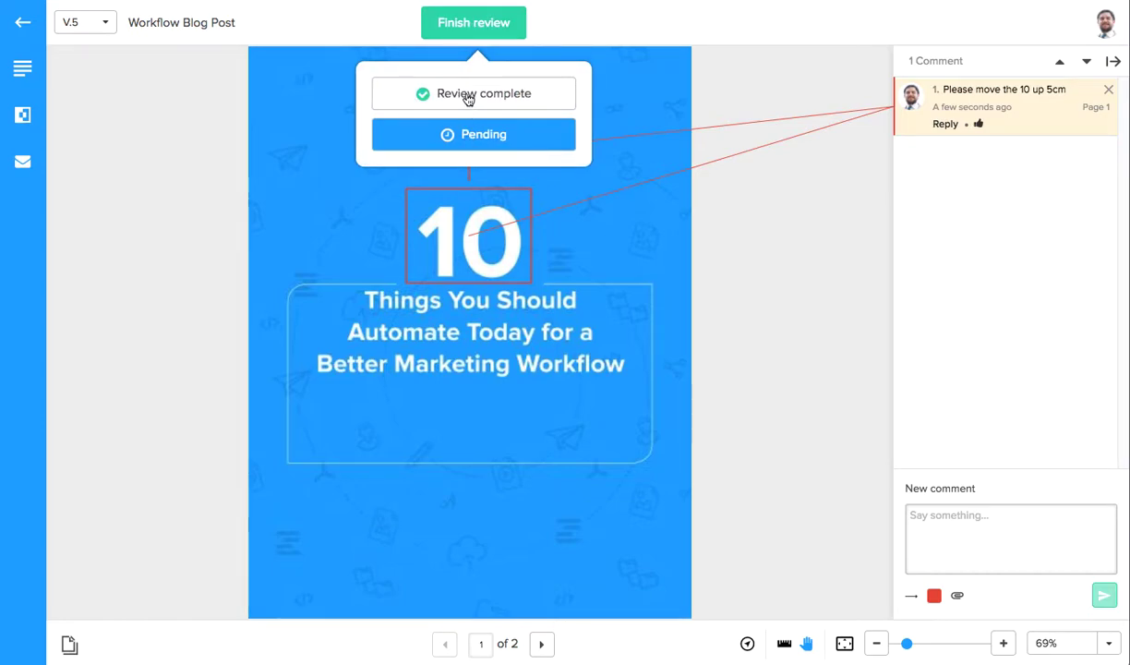
click(469, 99)
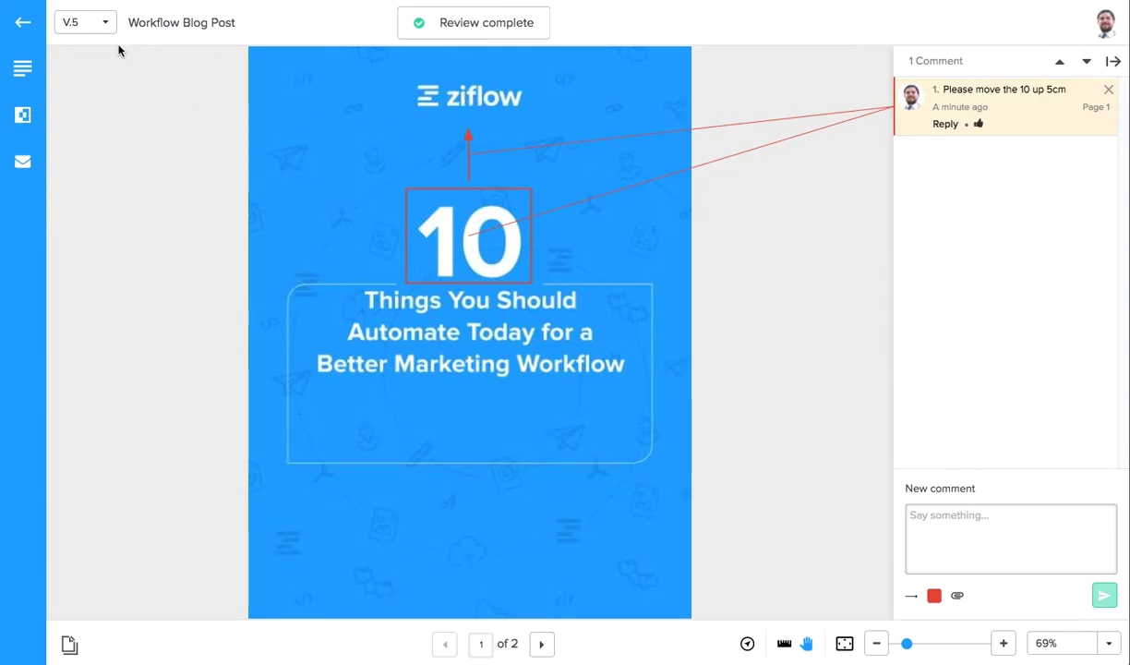
click(20, 28)
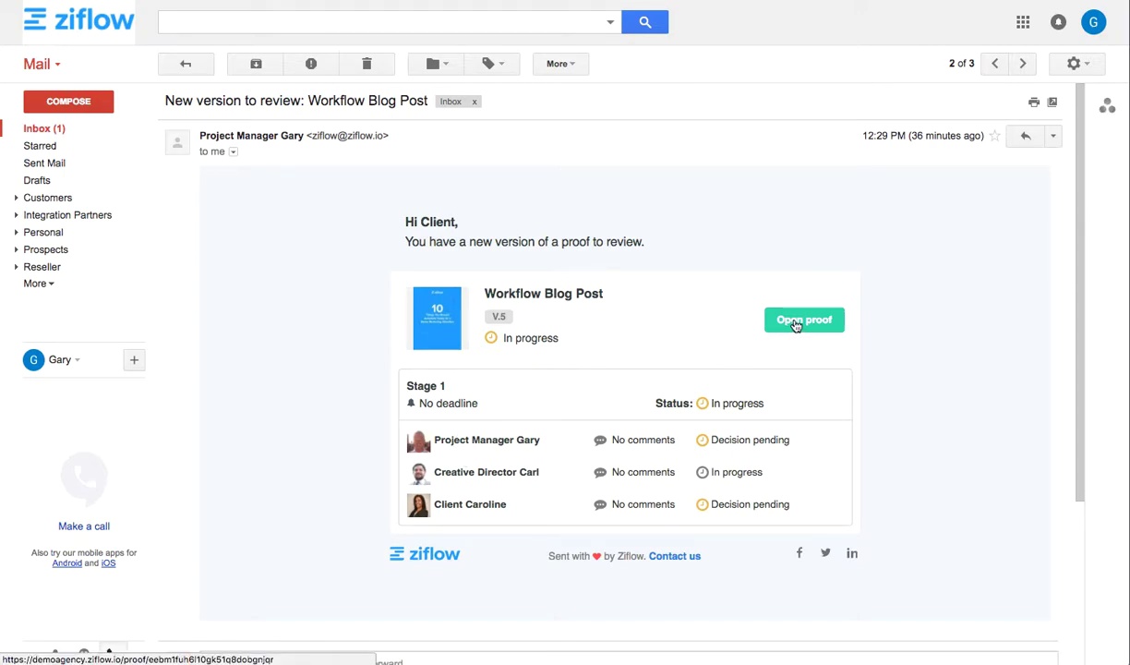
- Open the proof from the client's review e-mail and draw a red rectangle around the word "Workflow" in the cover title
click(795, 323)
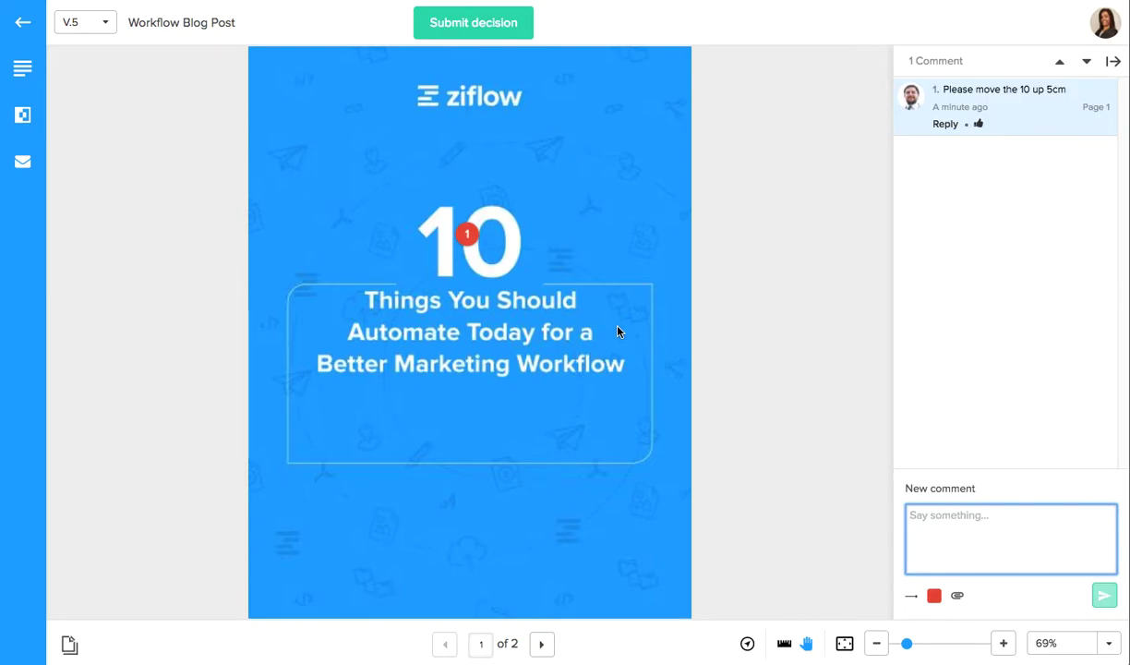
click(911, 596)
click(913, 569)
drag(515, 352, 628, 362)
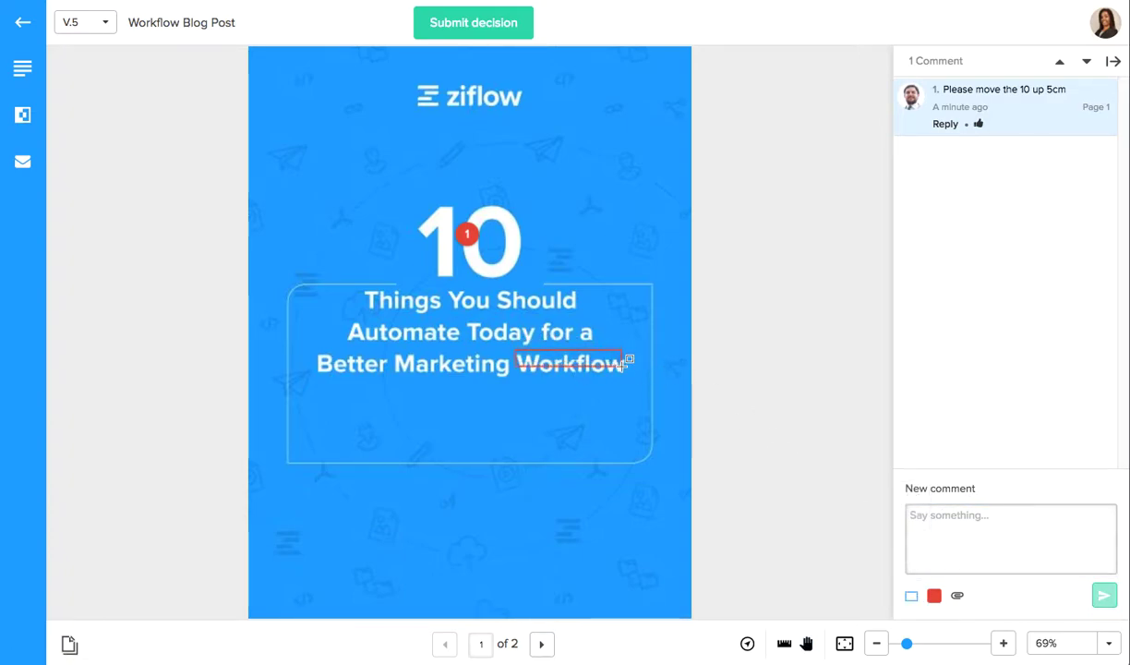
- Post the comment "Please add exclamation after workflow !" with the rectangle markup
click(941, 536)
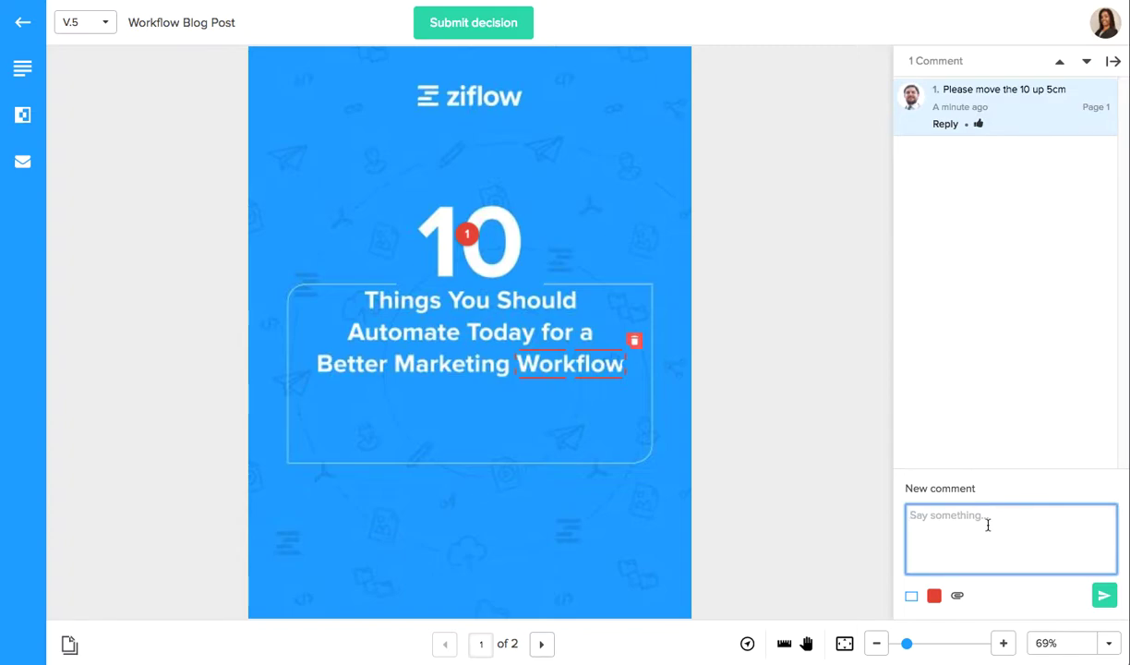
text(Please add exclamation after wor)
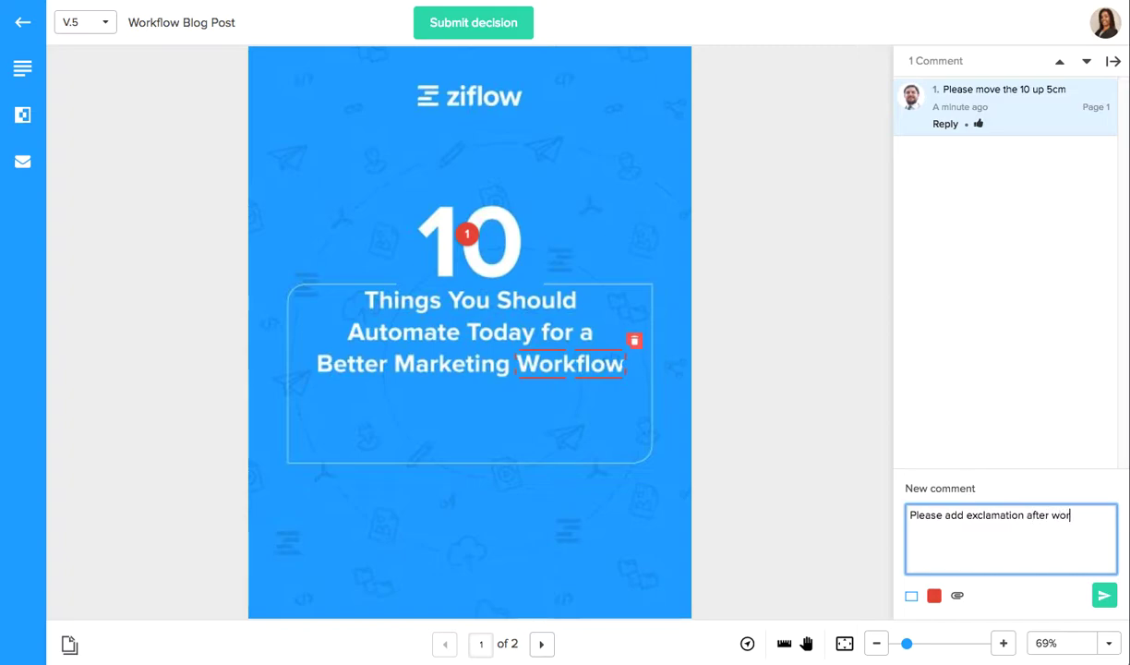
text(kflow !)
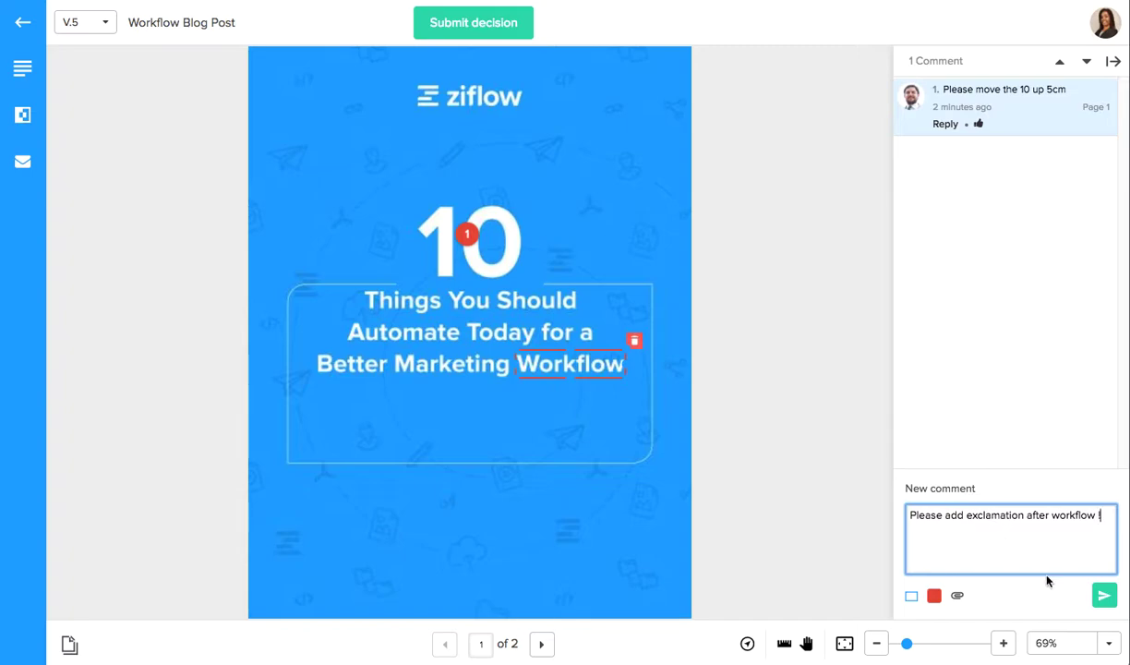
click(1103, 596)
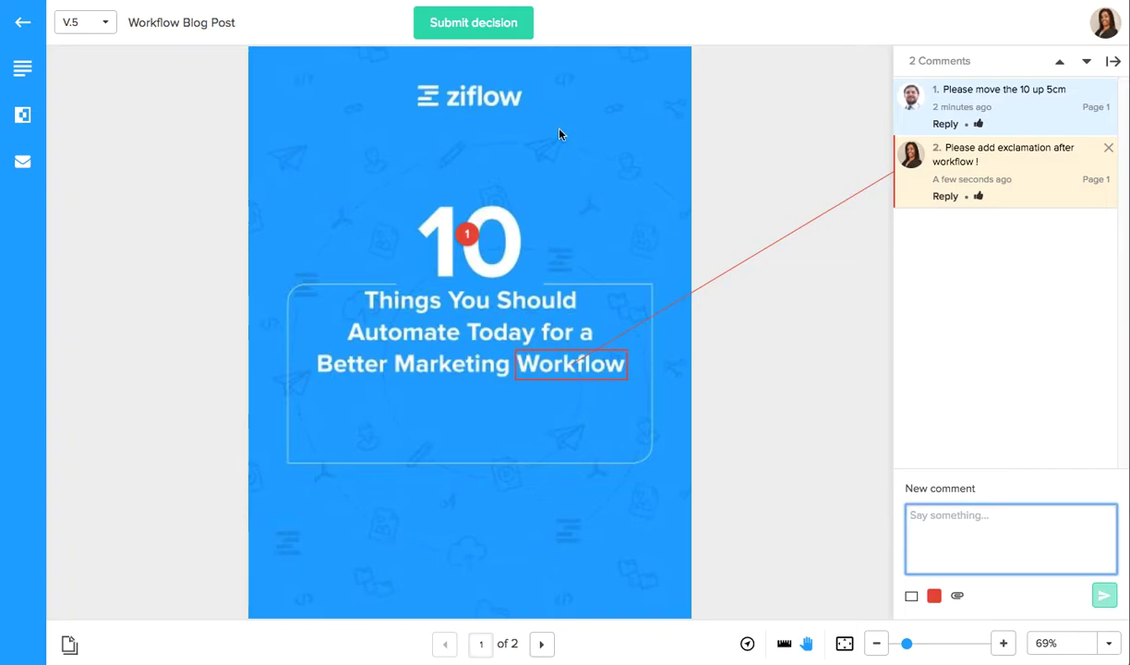
- Submit the client's decision as Approved with changes and leave the proof
click(484, 37)
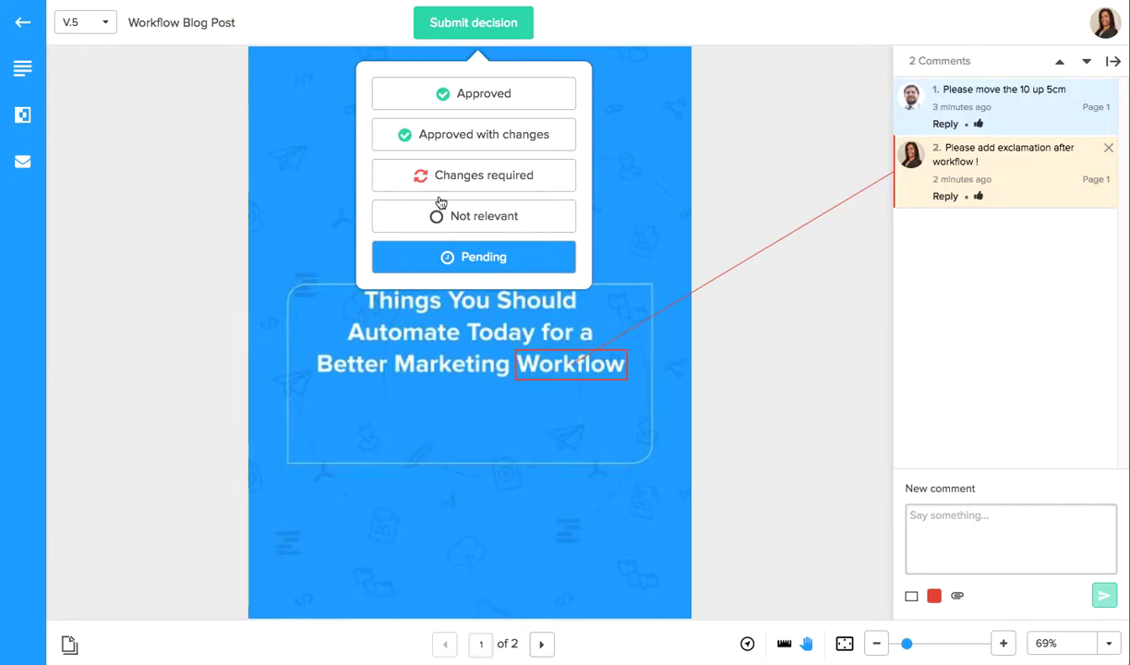
click(424, 135)
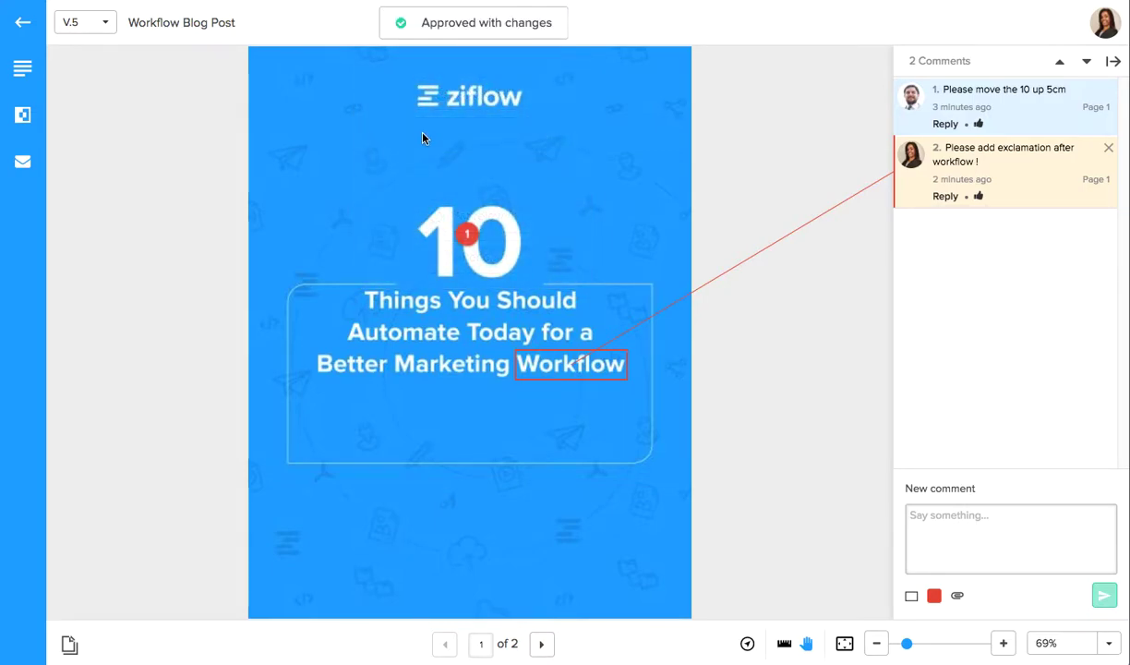
click(22, 27)
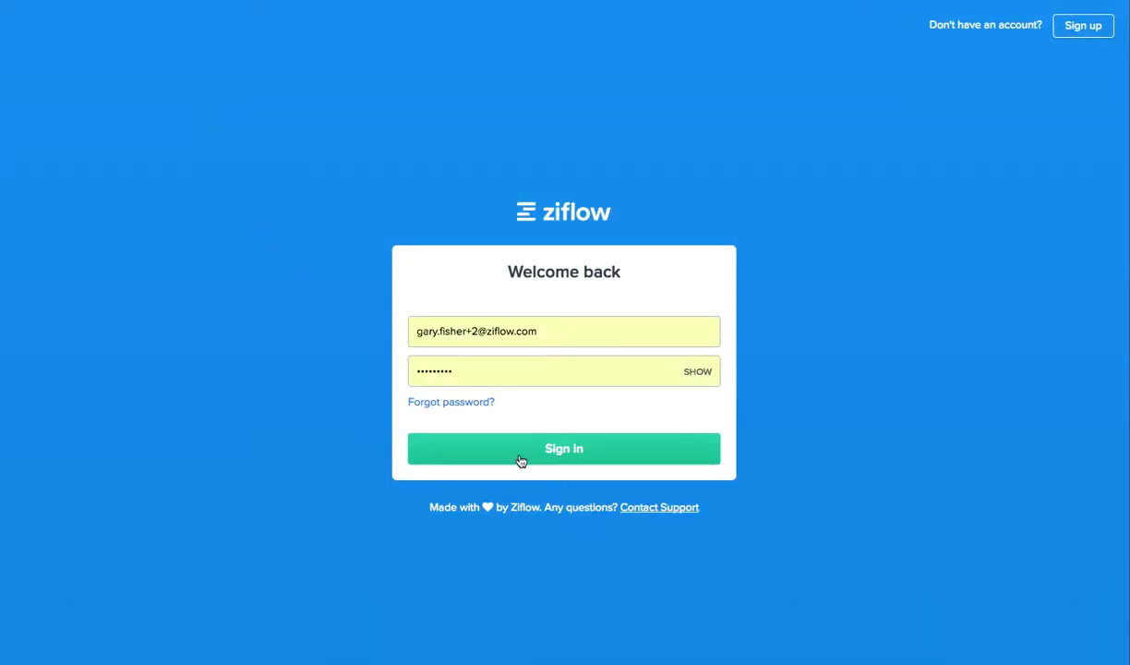
- Sign in to Ziflow as the project manager and check each reviewer's progress in the Workflow Blog Post proof details
click(521, 458)
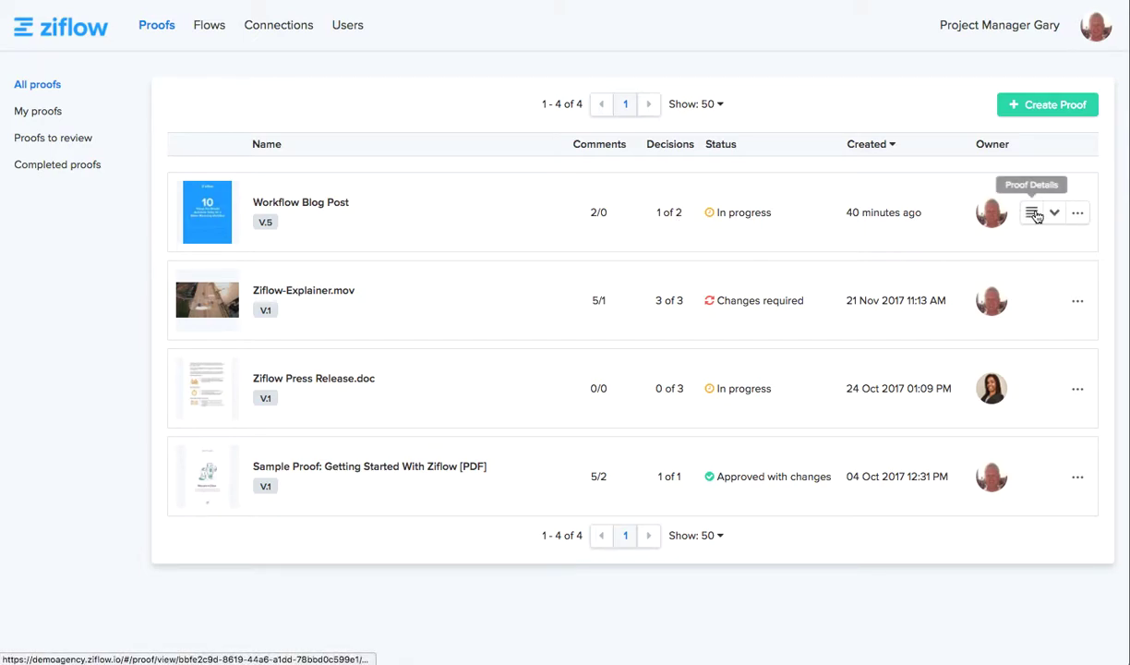
click(1034, 213)
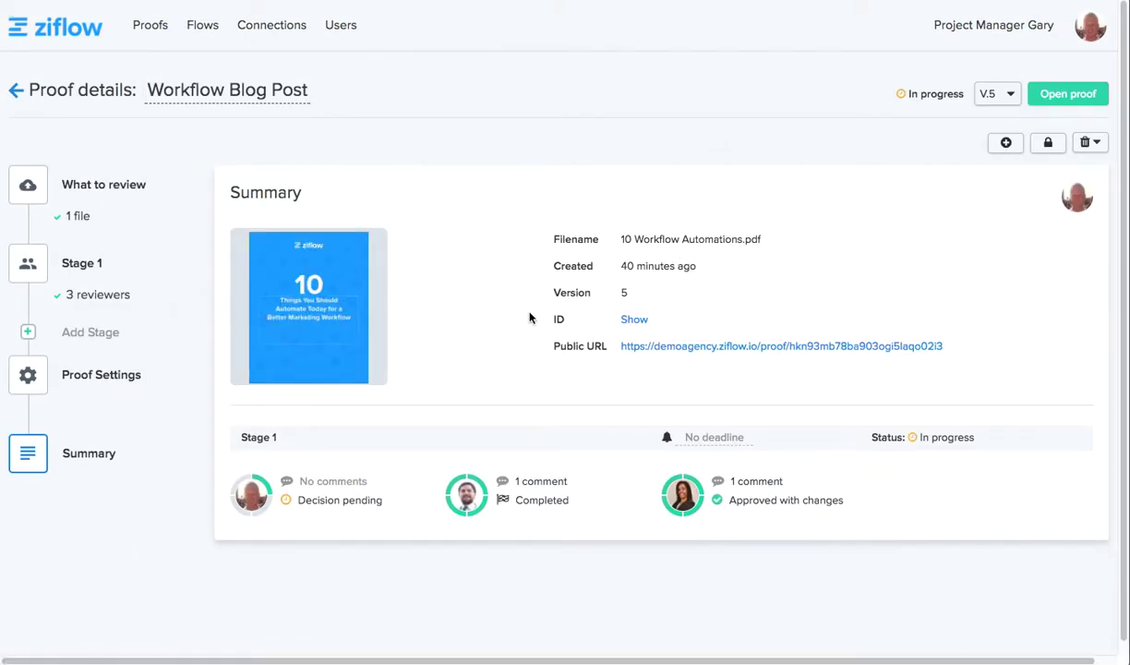
mouse_move(471, 491)
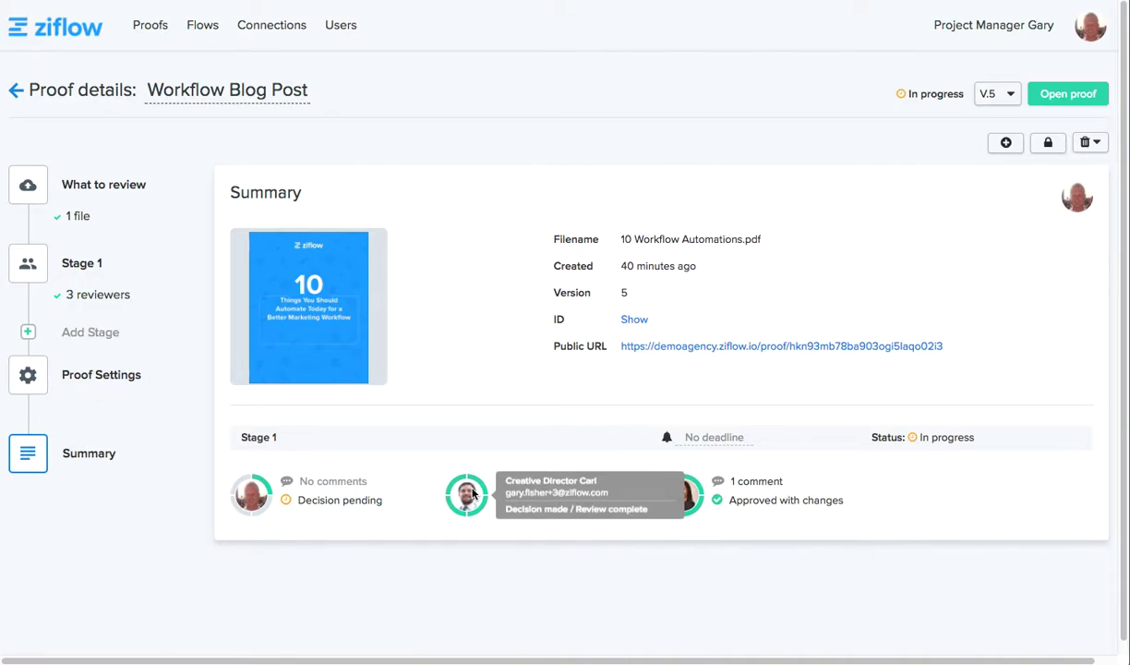
mouse_move(687, 503)
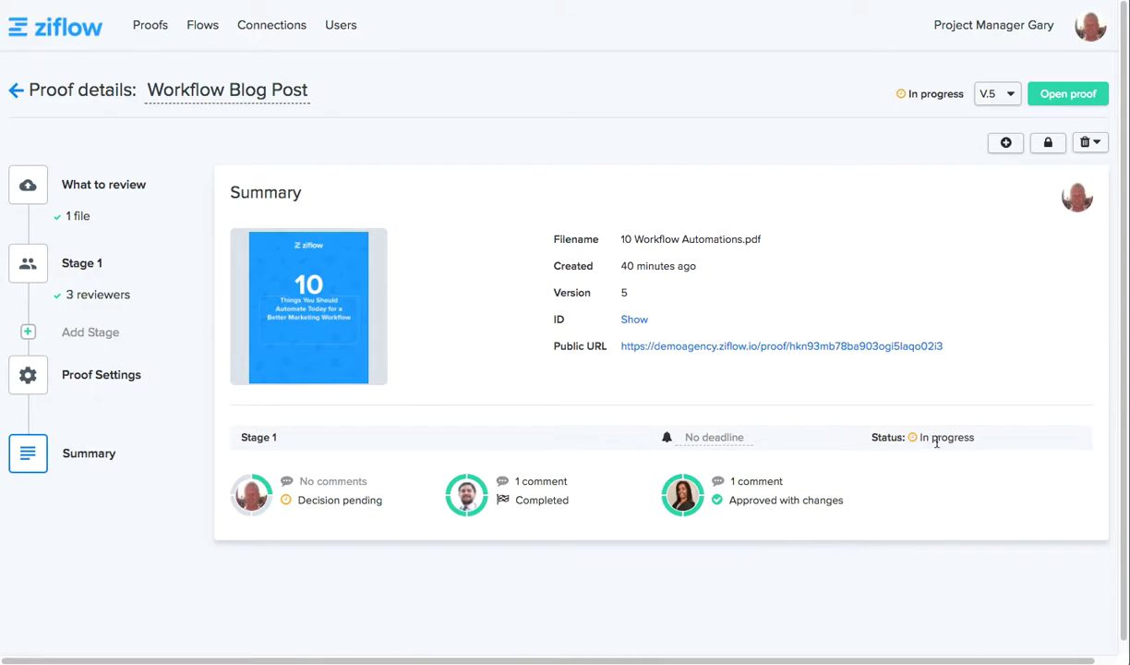
mouse_move(252, 498)
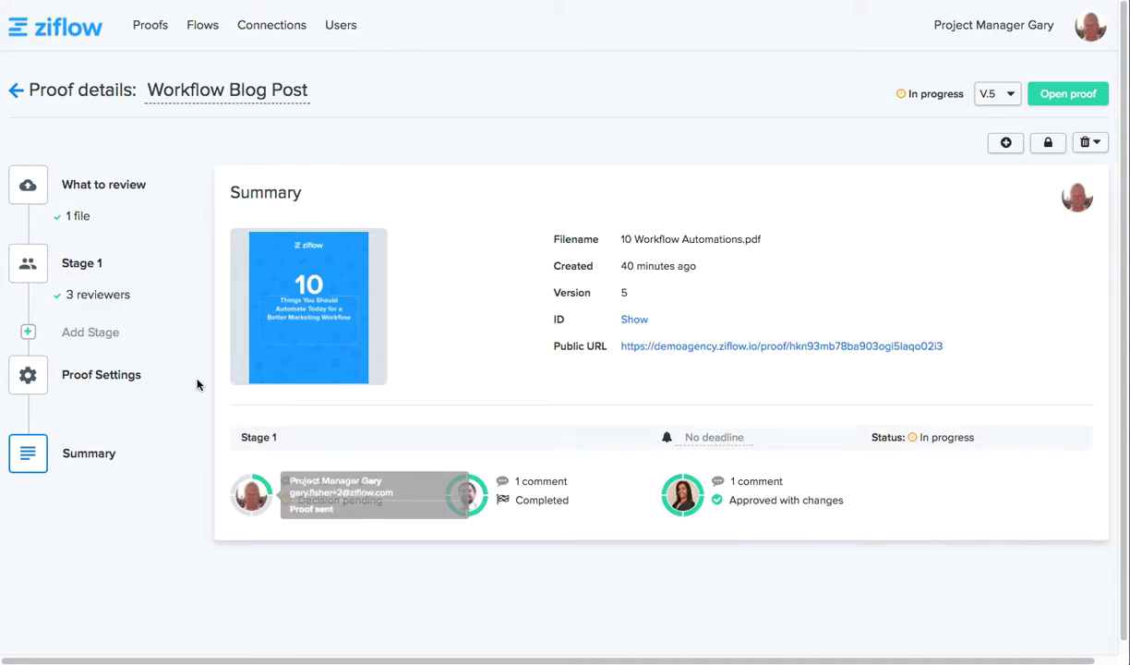
- Open the Workflow Blog Post proof and mark up the three-line cover title with a red rectangle and a short downward arrow below it
click(17, 89)
click(194, 227)
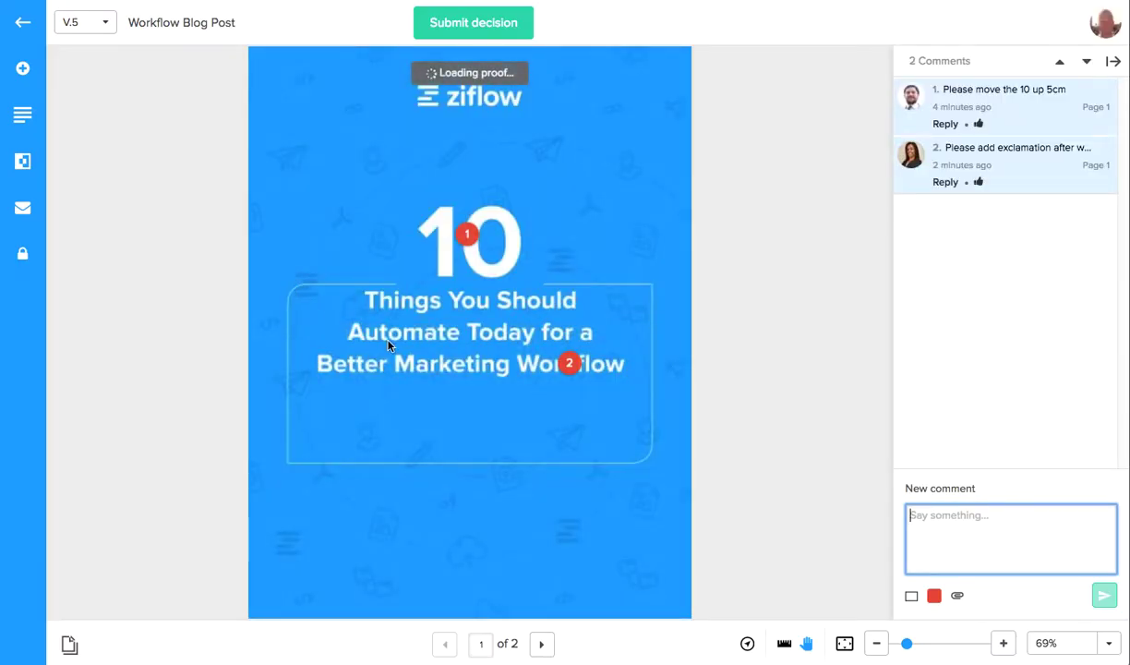
click(913, 597)
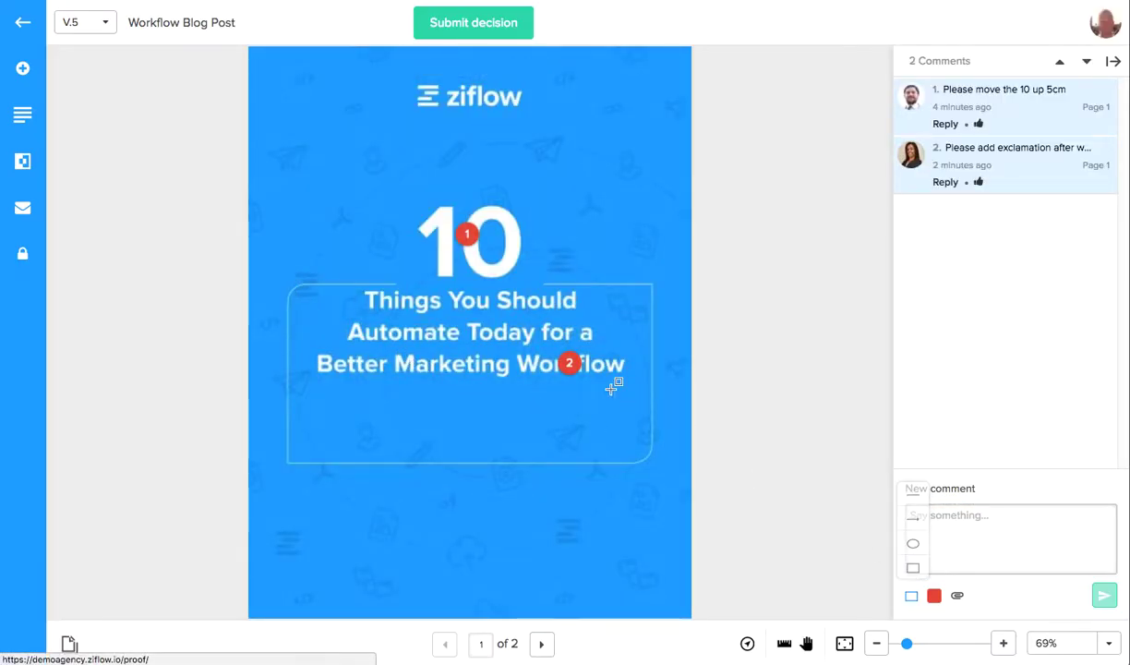
drag(316, 286, 629, 377)
mouse_move(913, 600)
click(913, 496)
mouse_move(469, 386)
mouse_down()
mouse_move(469, 432)
mouse_move(468, 410)
mouse_up()
- Post the comment "move text to the middle of the box" with the rectangle and arrow markups
click(993, 565)
text(move text to the middle of the box)
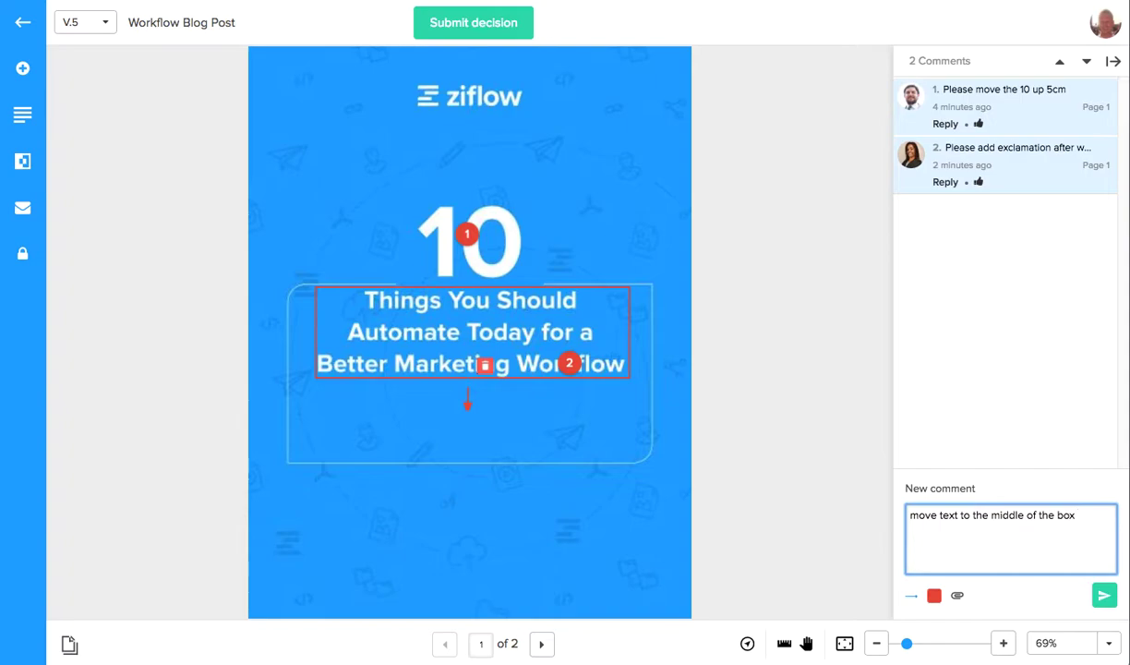
click(1103, 596)
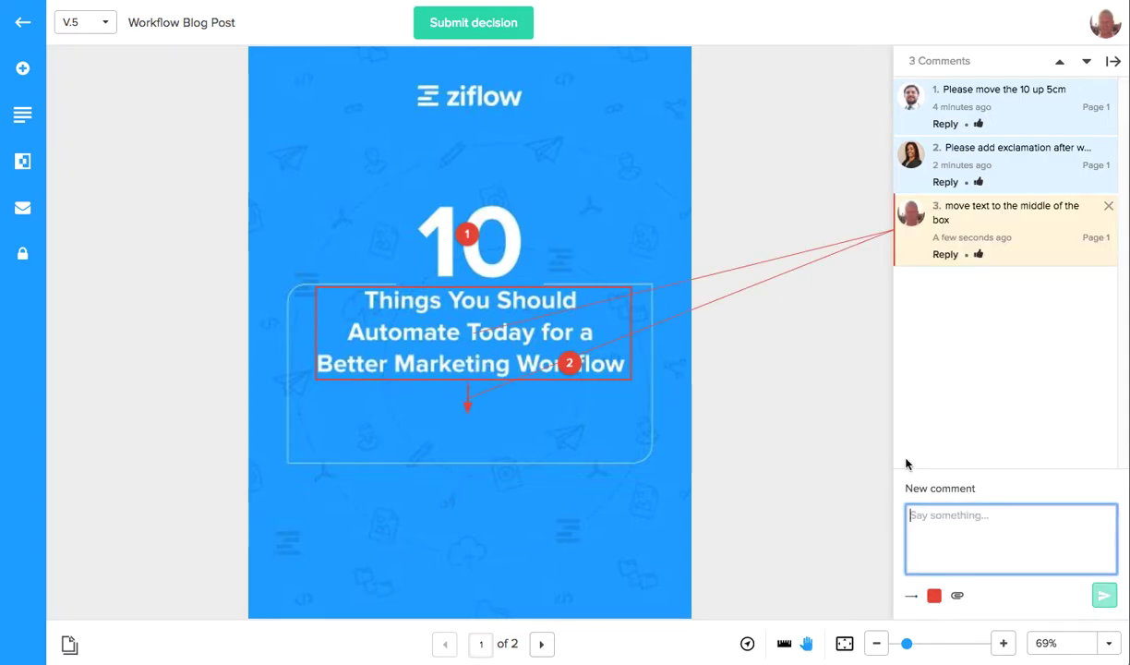
- Submit the project manager's decision on the proof as Changes required
click(560, 29)
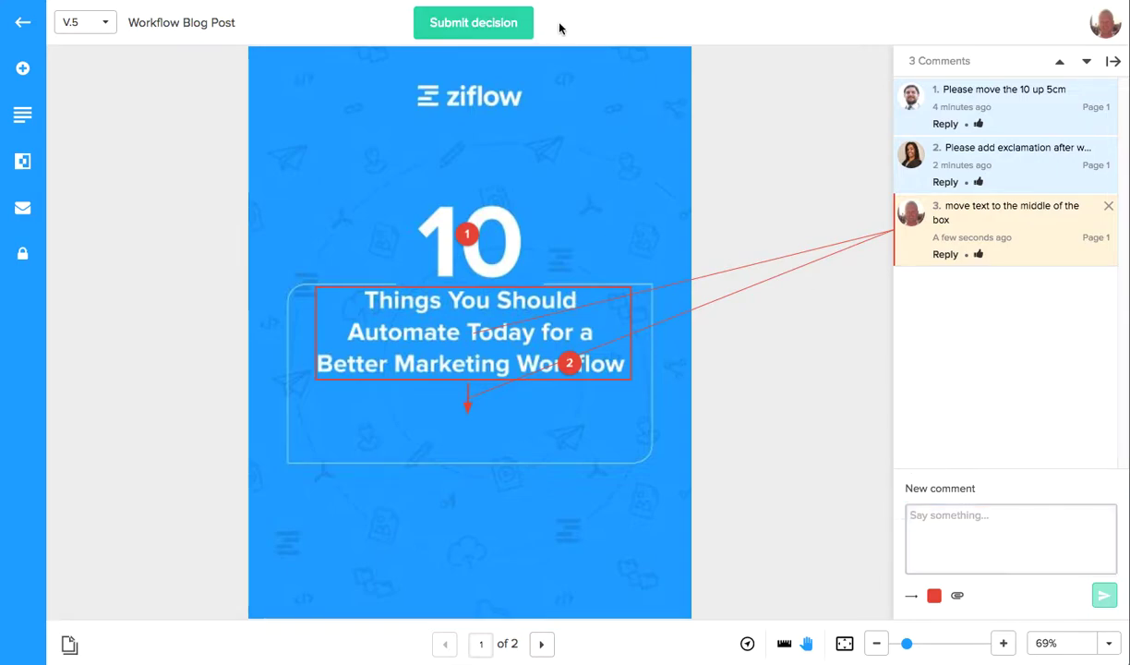
click(465, 33)
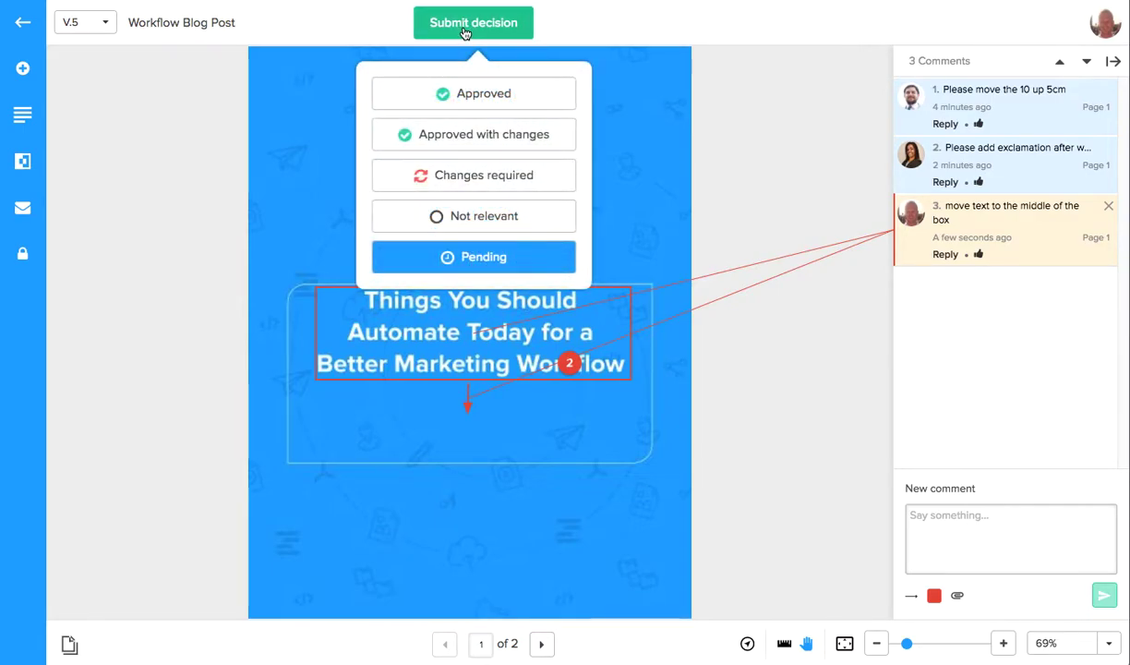
click(477, 178)
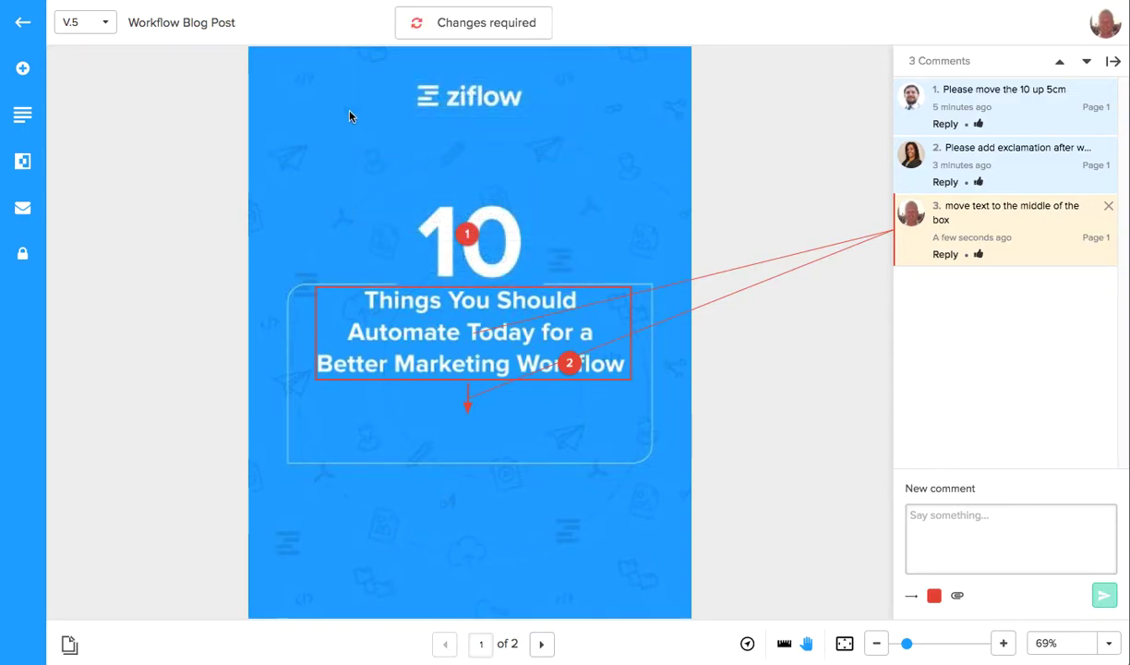
- Return to the proofs list and check the Stage 1 status in the Workflow Blog Post proof details
click(15, 27)
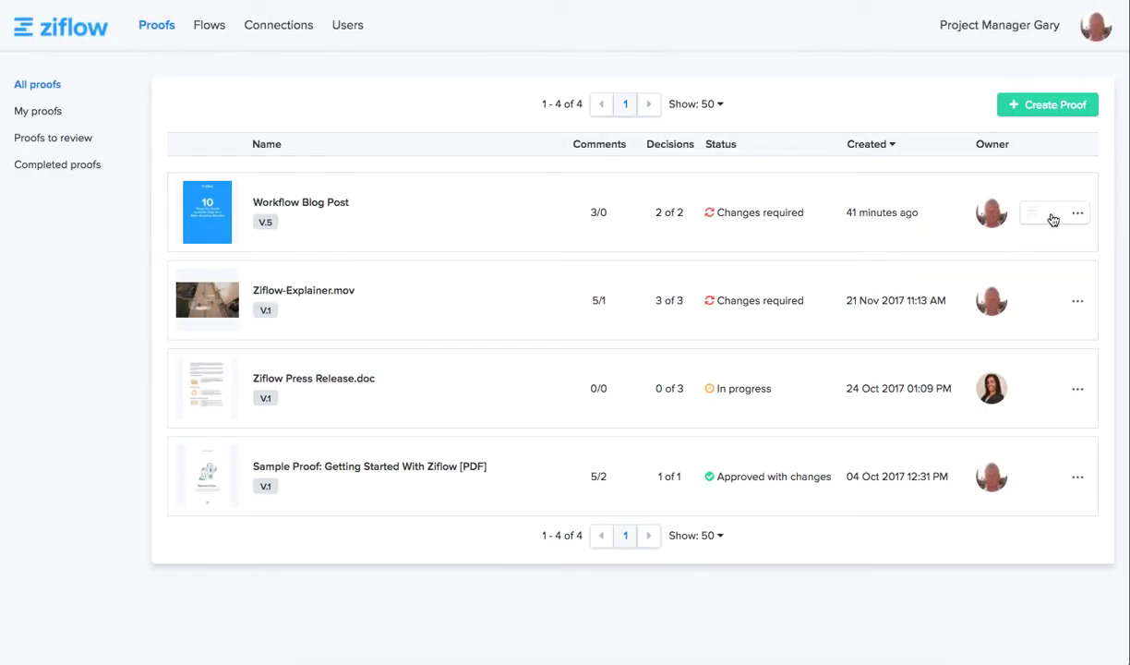
click(1033, 215)
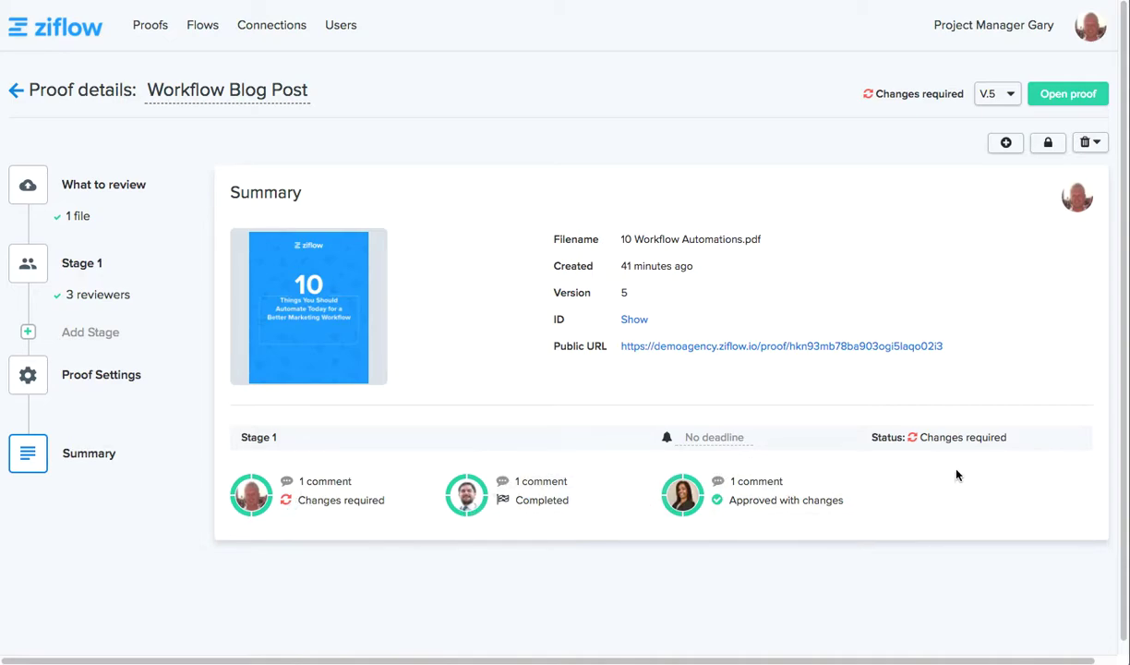
drag(919, 440, 1011, 442)
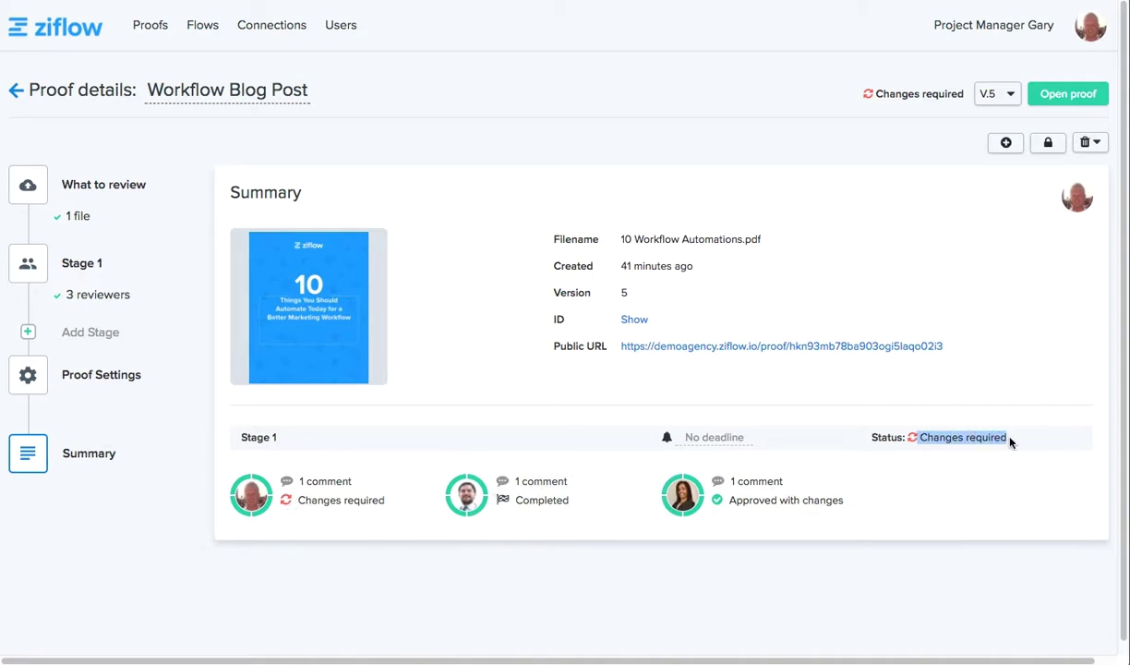